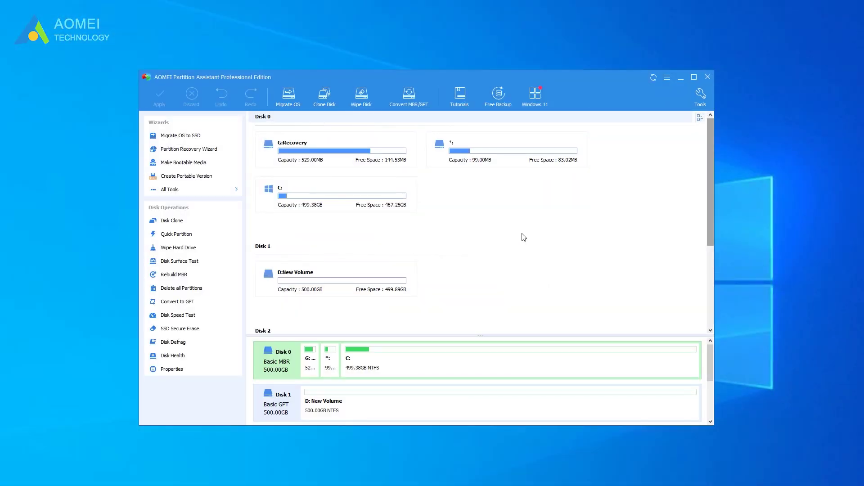
Run Disk Speed Test from All Tools on the C: partition.
click(223, 192)
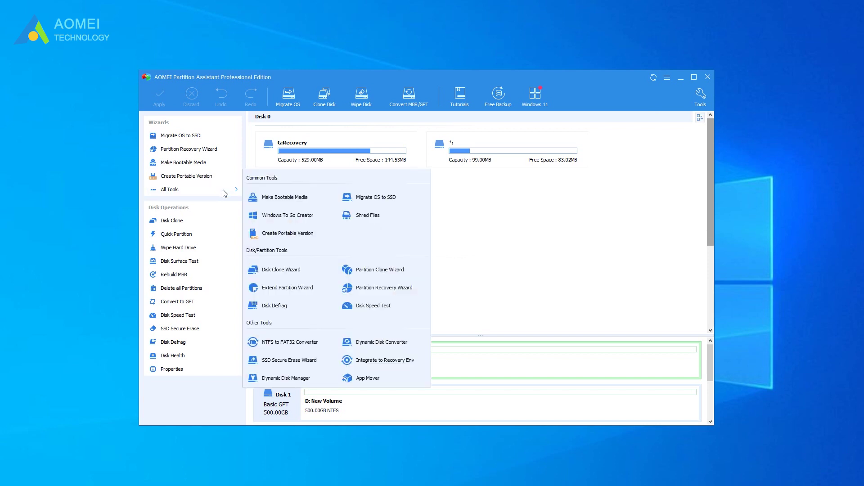
click(390, 311)
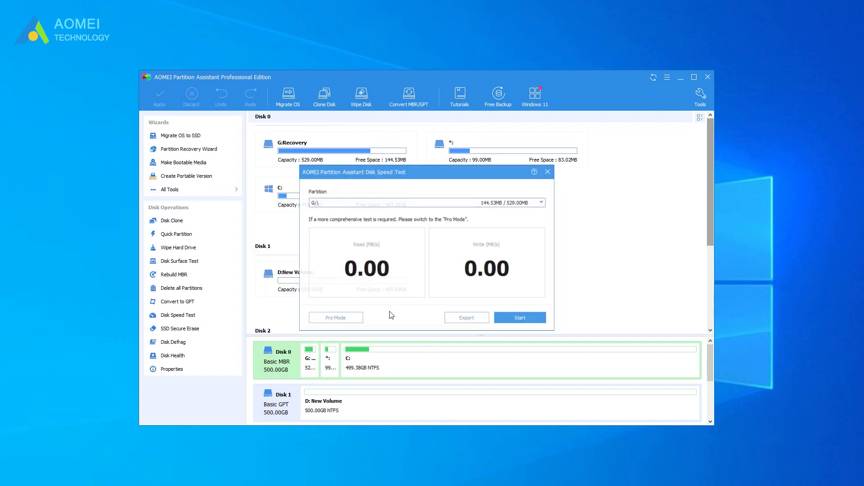
click(541, 203)
click(535, 210)
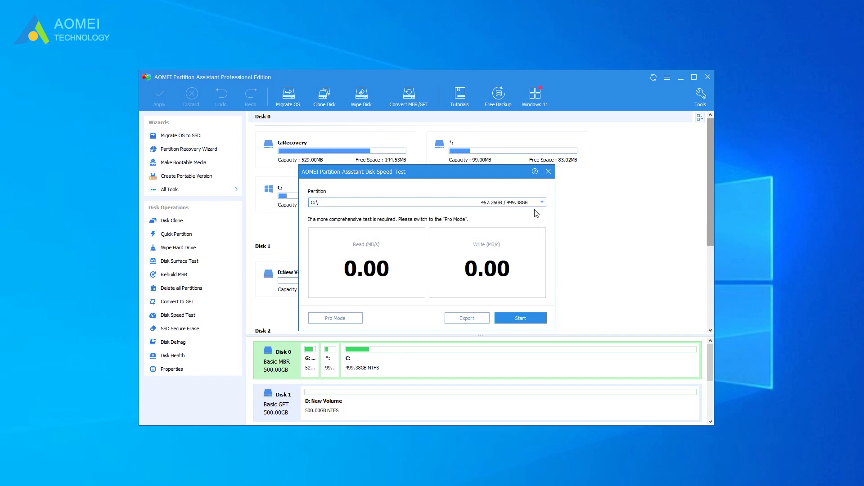
click(519, 319)
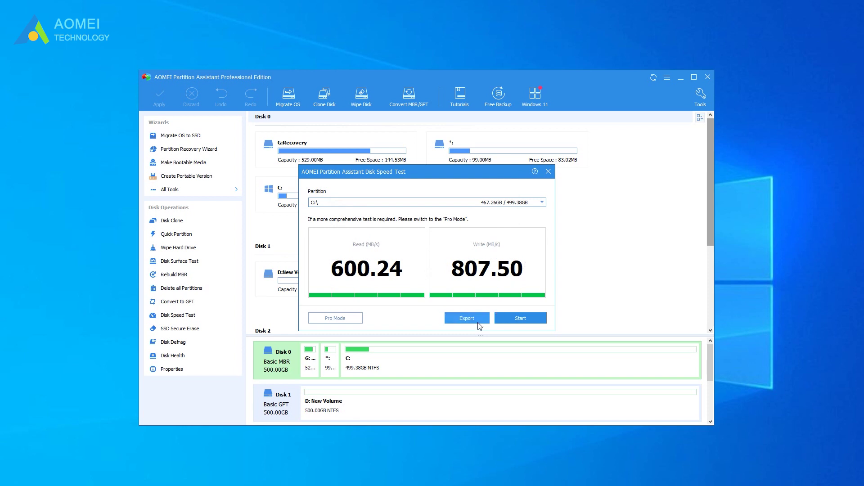
View the export options for the results and dismiss them without exporting.
click(478, 323)
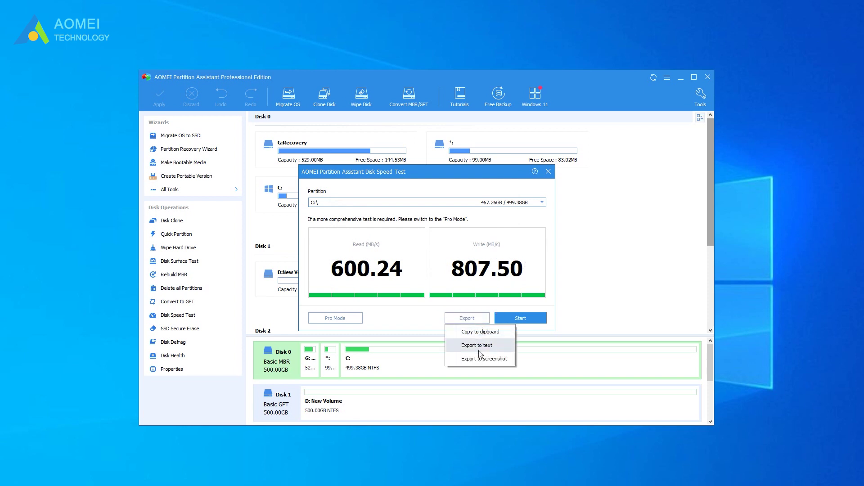
click(422, 320)
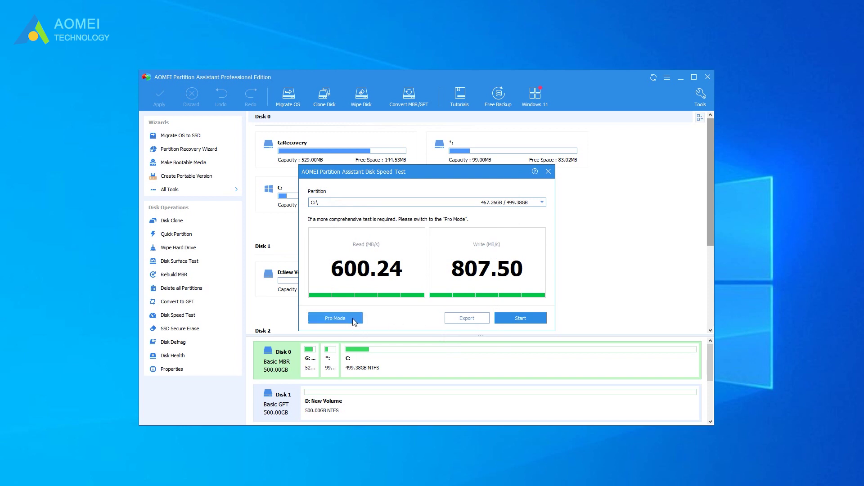
Switch the speed test to Pro Mode, then close the Disk Speed Test dialog.
click(318, 320)
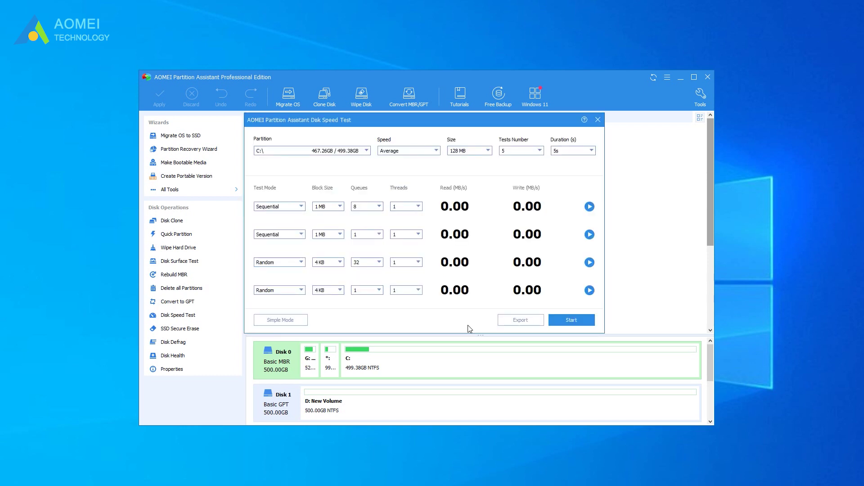
click(598, 121)
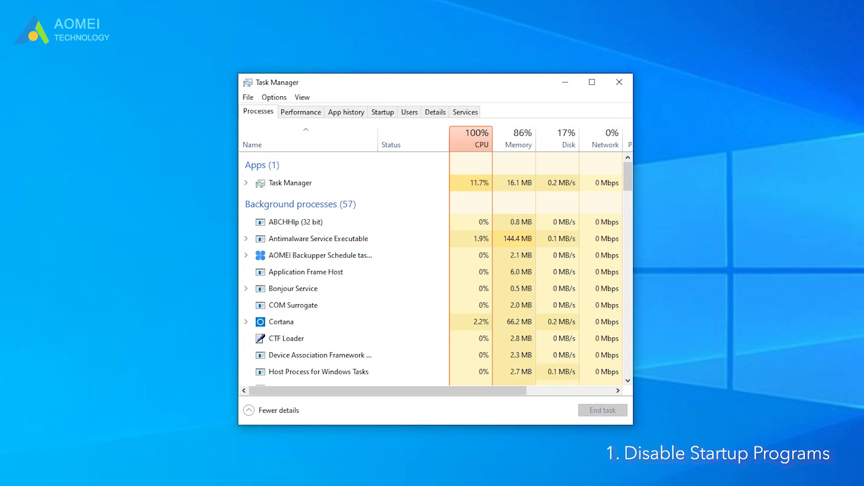
Show Startup programs sorted by startup impact with iTunesHelper first.
click(383, 114)
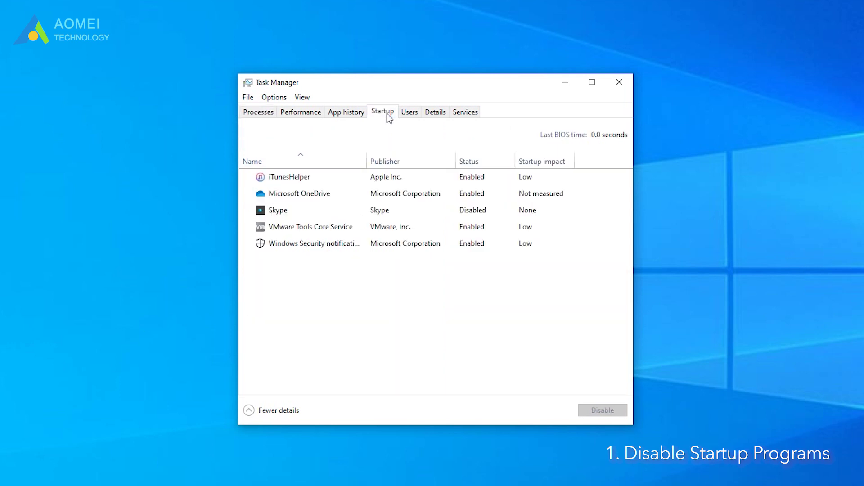
click(528, 166)
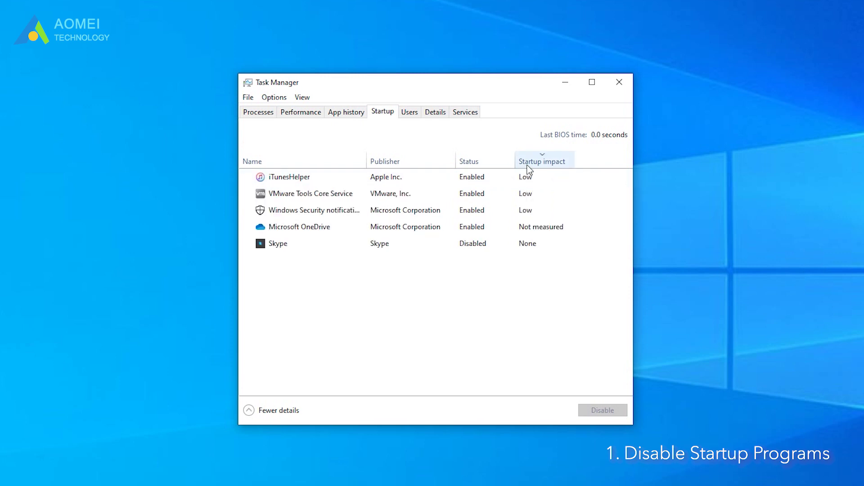
click(528, 166)
click(528, 166)
Disable iTunesHelper from launching at startup.
click(375, 178)
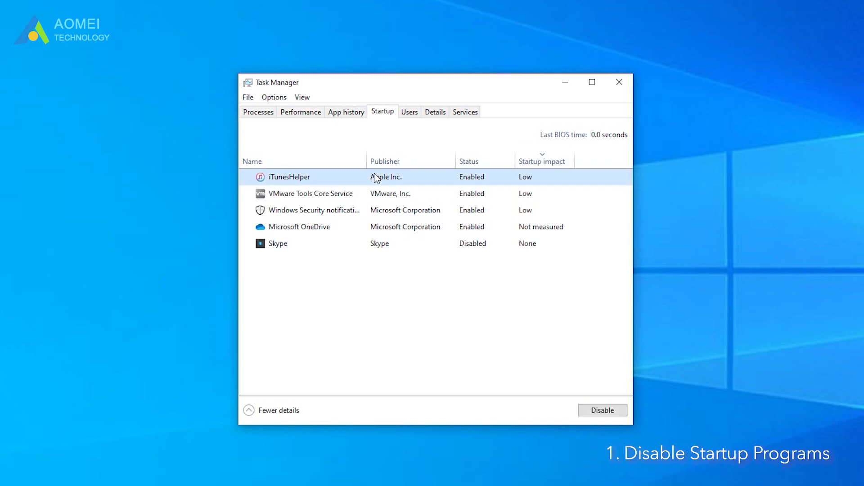
right_click(376, 179)
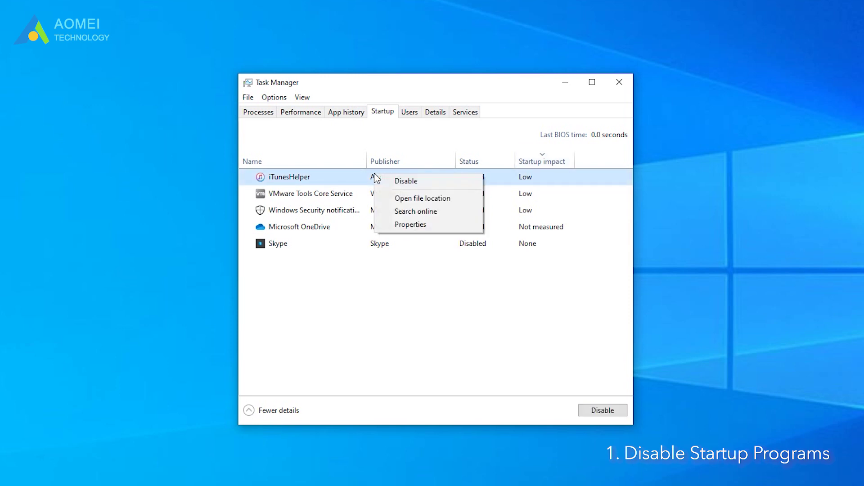
click(400, 181)
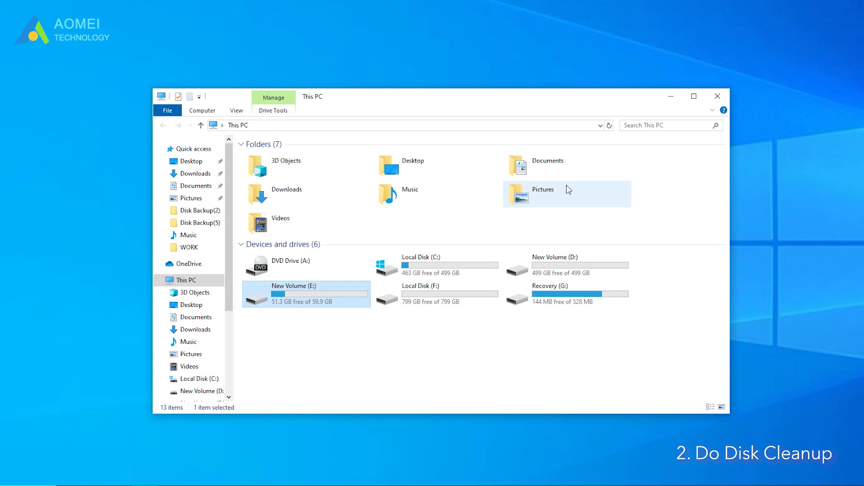
Launch Disk Cleanup for Local Disk (C:) from its Properties.
right_click(465, 265)
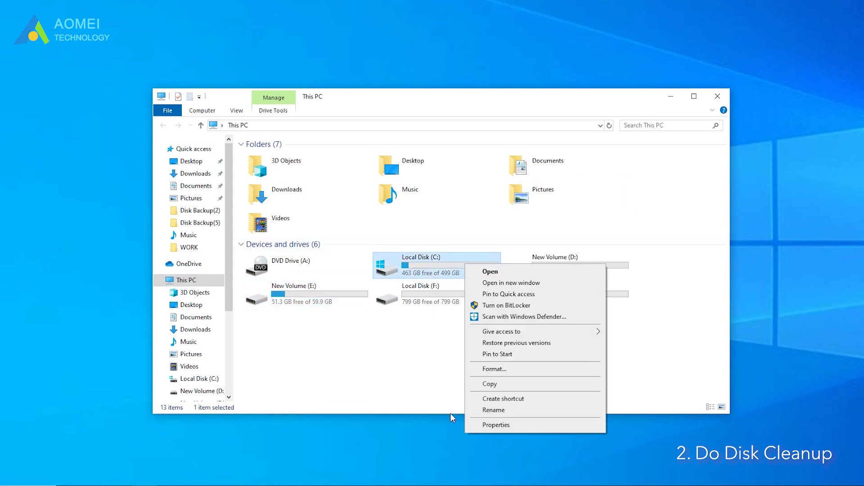
click(477, 429)
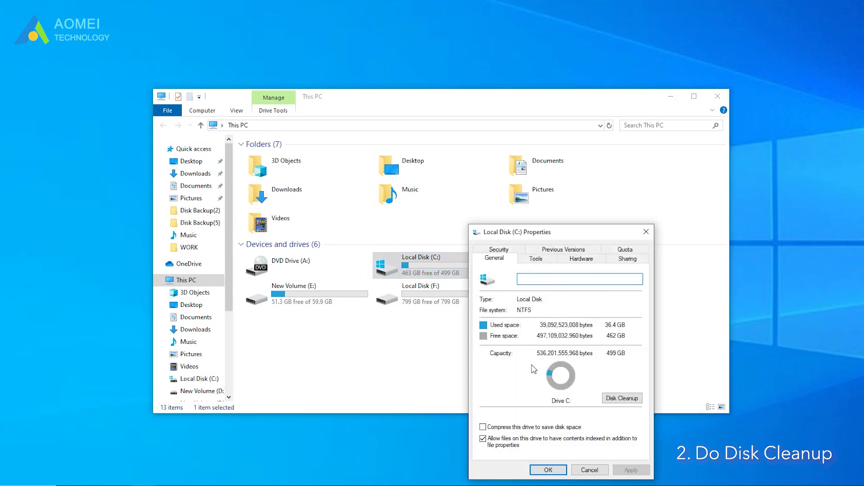
click(623, 401)
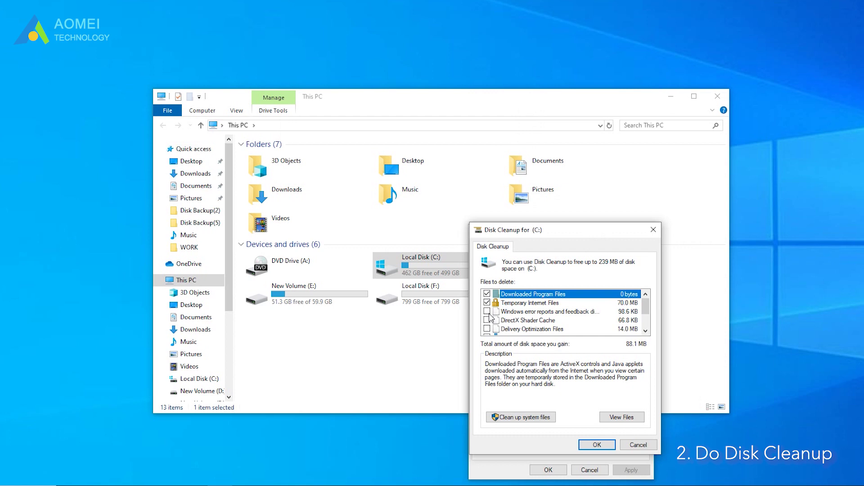
Tick another file category and permanently delete the checked junk files.
click(487, 320)
scroll(566, 312, down, 3)
click(597, 444)
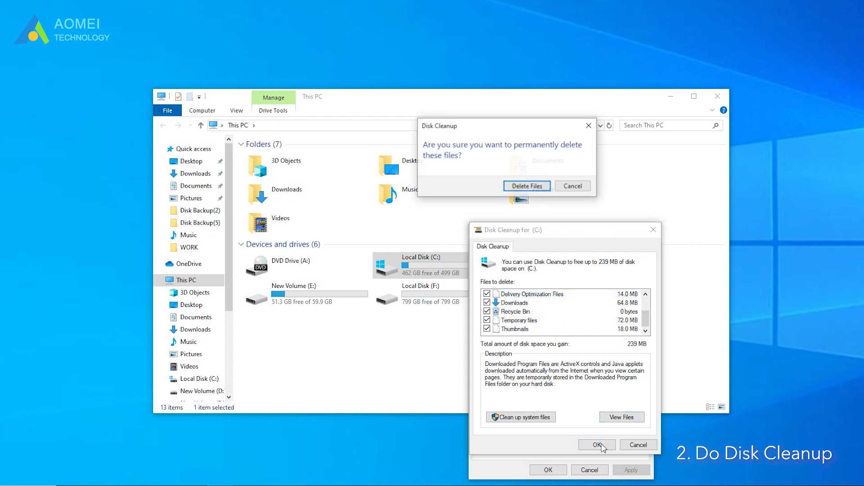
click(539, 190)
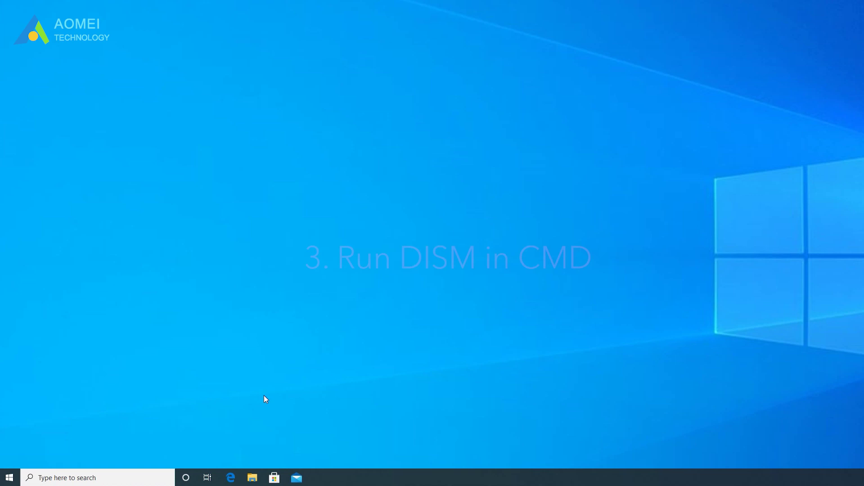
Start Command Prompt as administrator and run the DISM ScanHealth command.
click(154, 478)
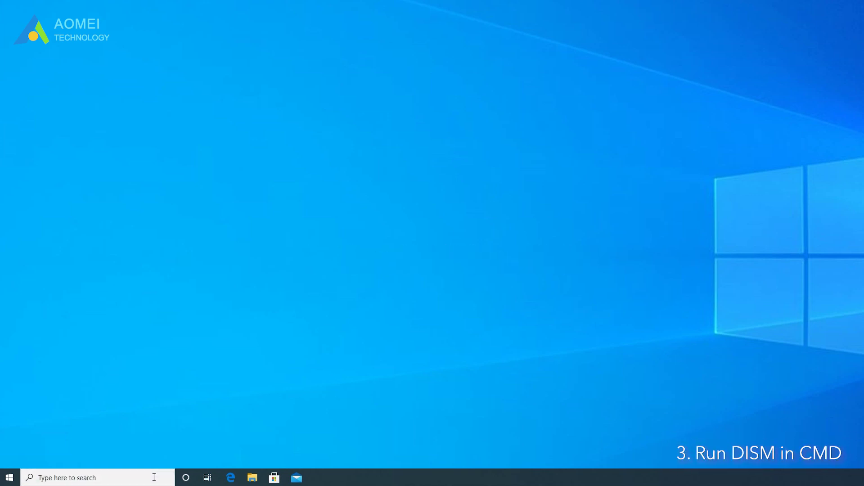
text(cm)
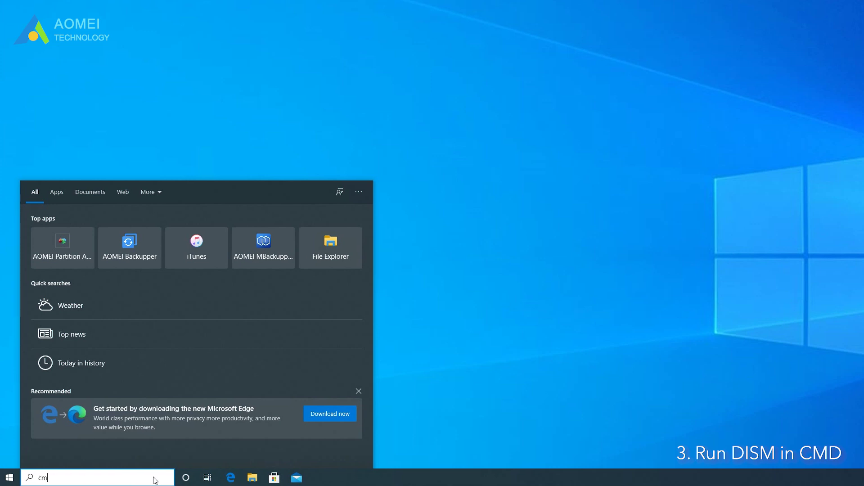
text(d)
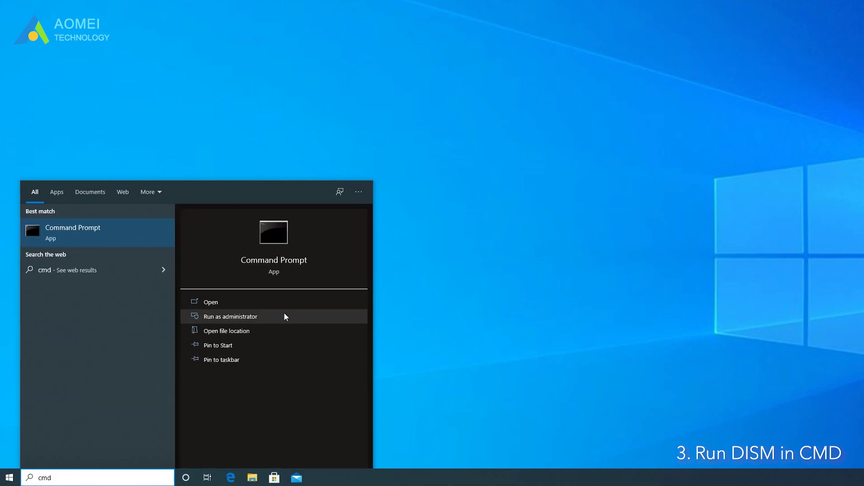
click(284, 317)
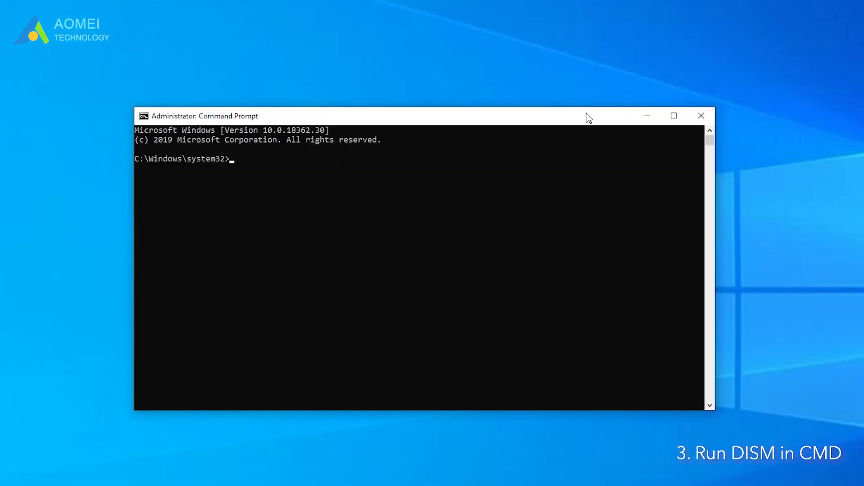
text(DISM /Online /Cleanup-Image /ScanHealth)
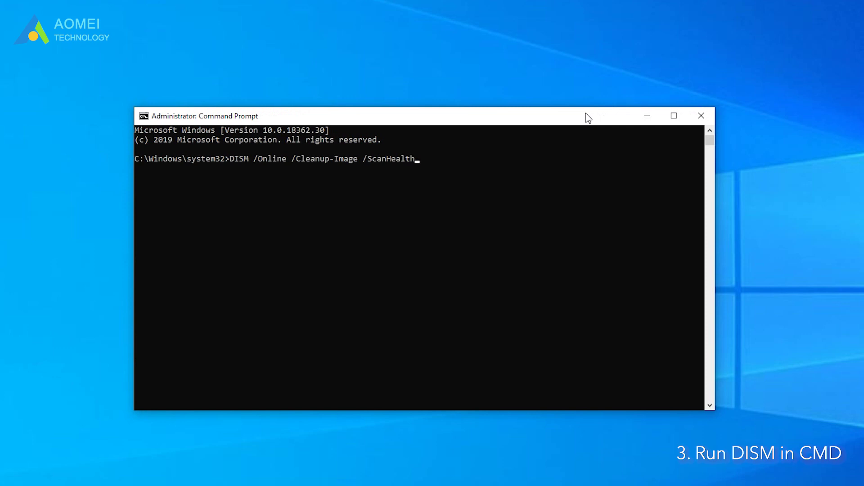
key(Return)
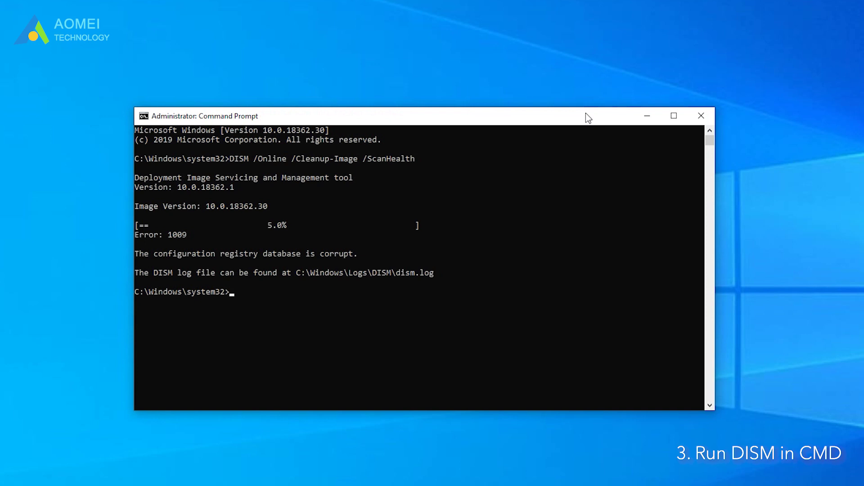
text(Dism /Online /Cleanup-Image /RestoreHealth)
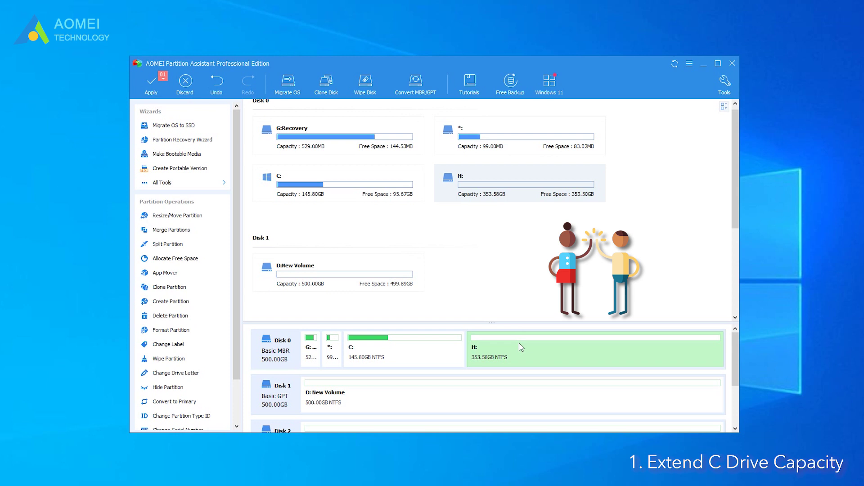
Allocate 176.50GB of free space from H: to C: via Allocate Free Space.
right_click(520, 343)
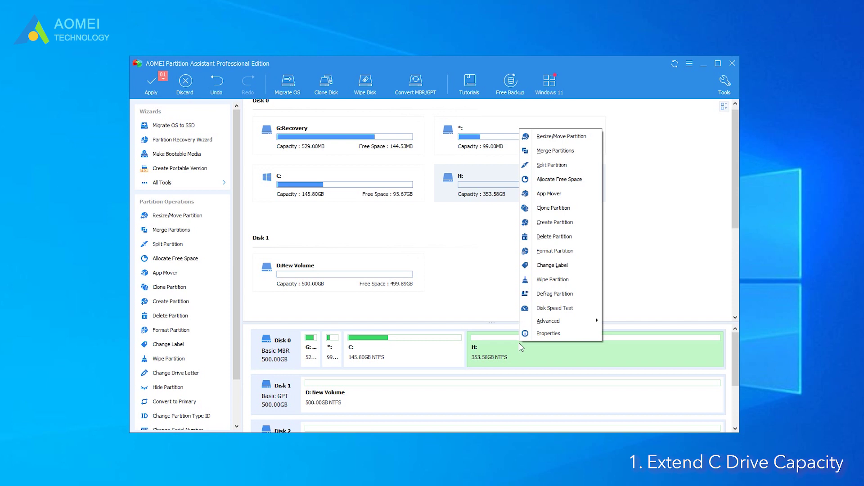
click(532, 179)
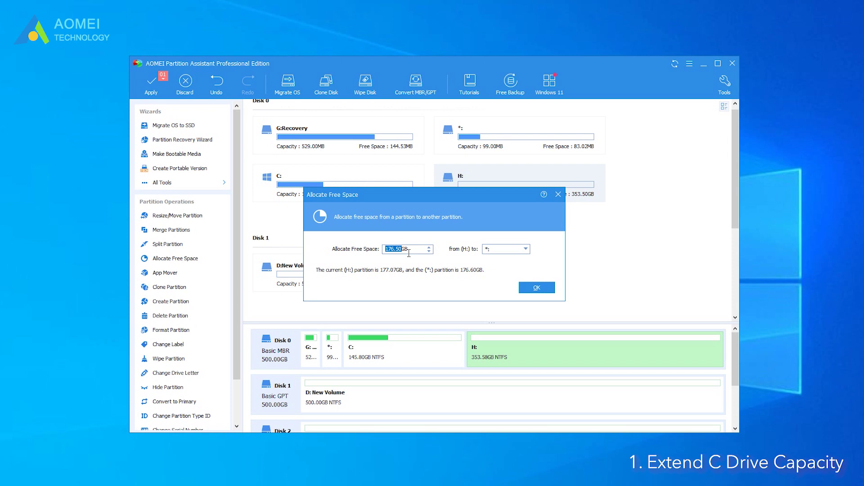
click(501, 248)
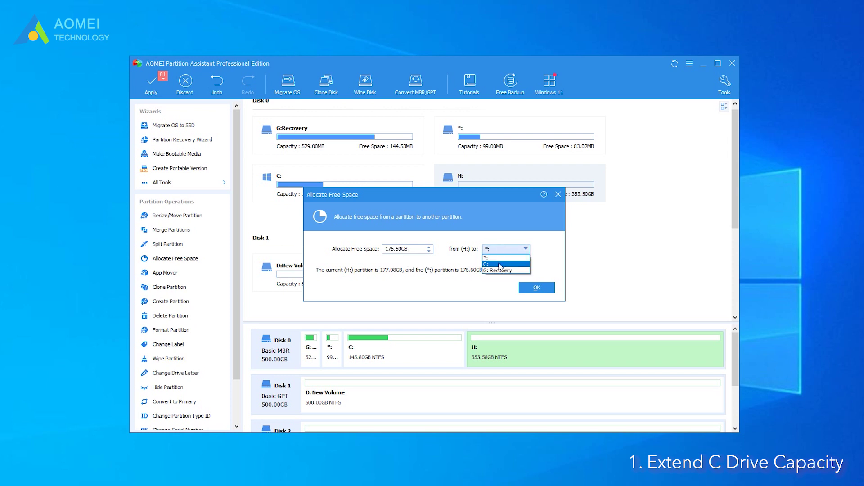
click(500, 265)
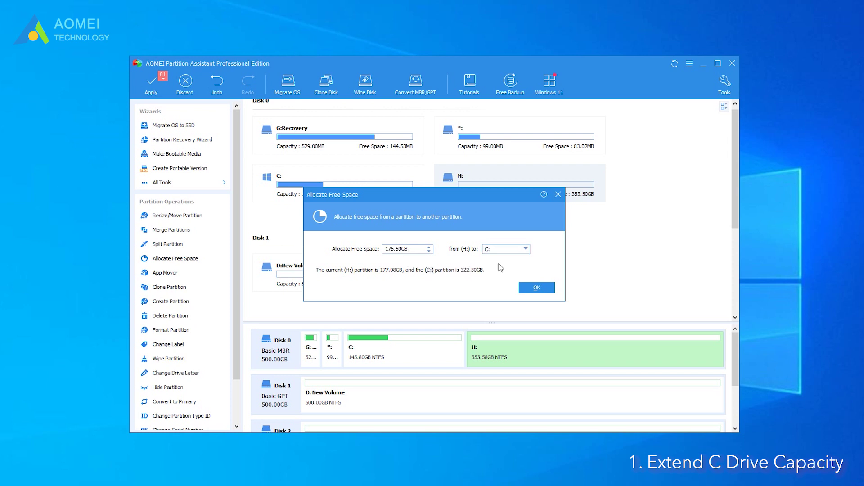
click(530, 291)
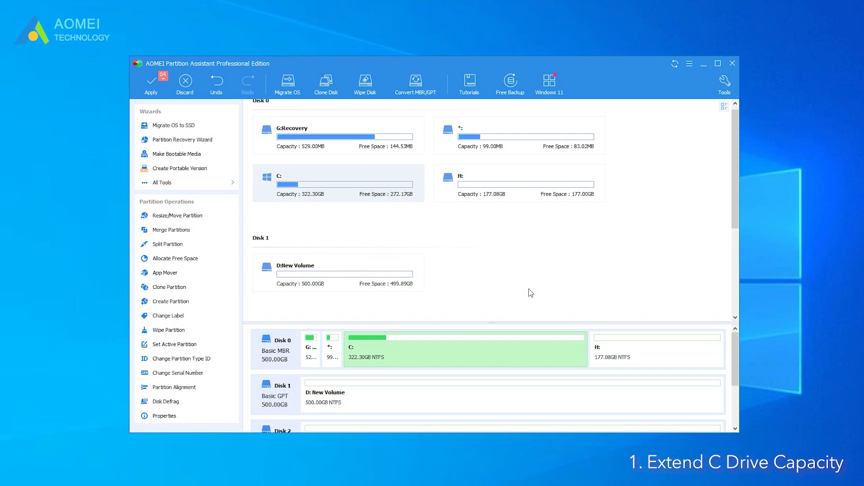
Apply the pending operations, proceeding with a restart into Windows PE mode.
click(150, 85)
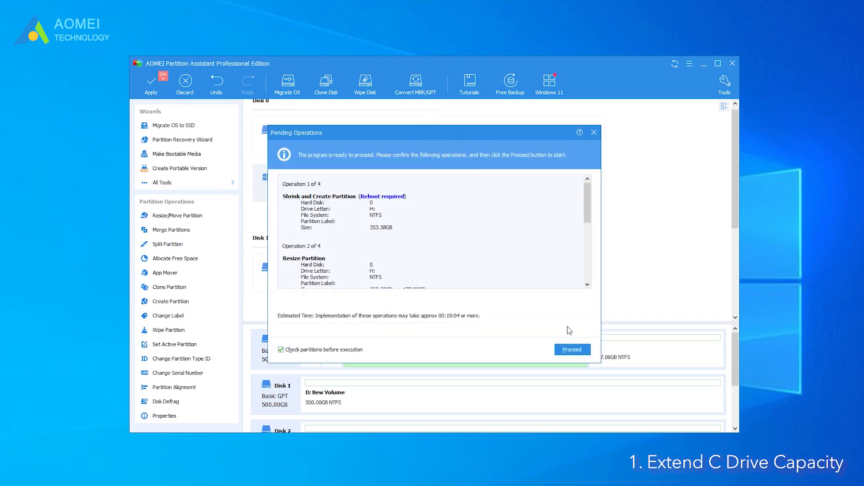
click(567, 349)
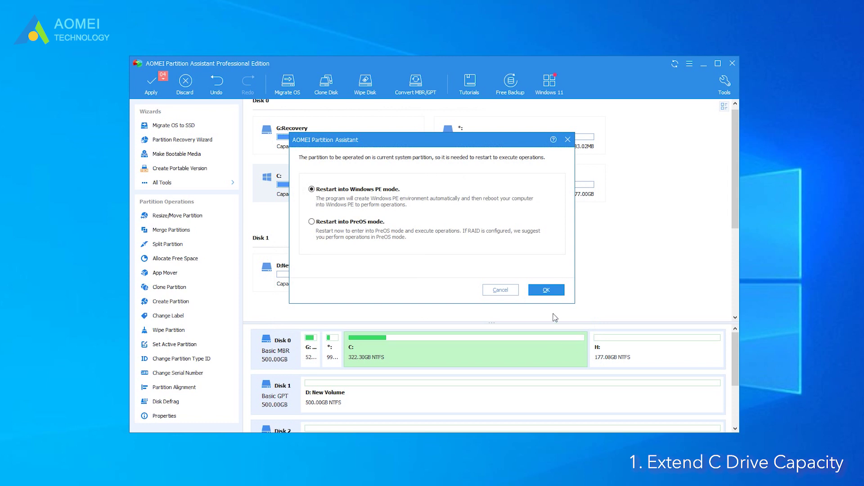
click(546, 292)
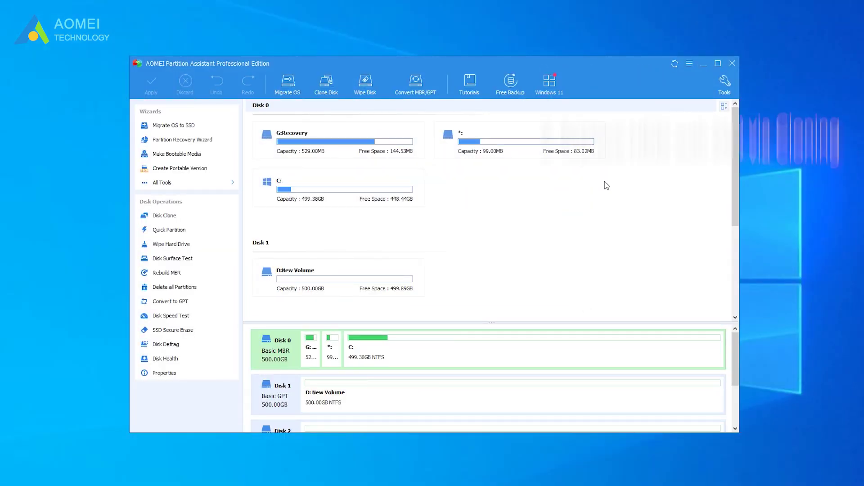
Launch the Disk Clone Wizard from All Tools.
click(218, 187)
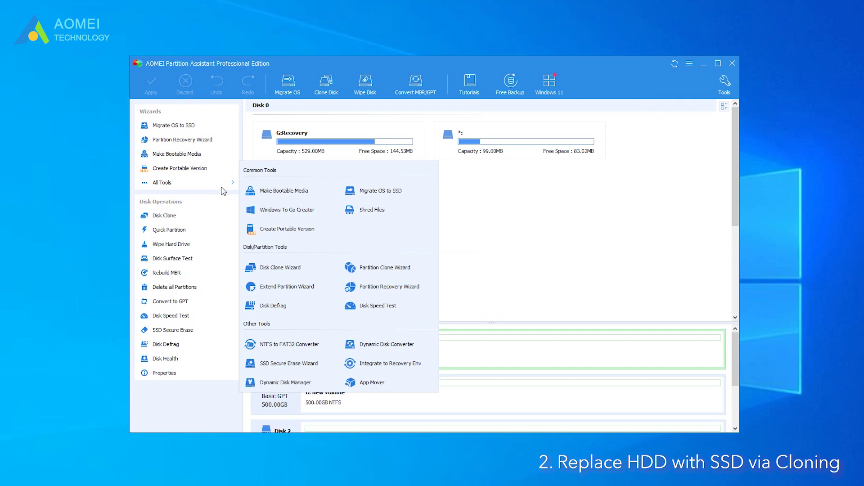
click(294, 269)
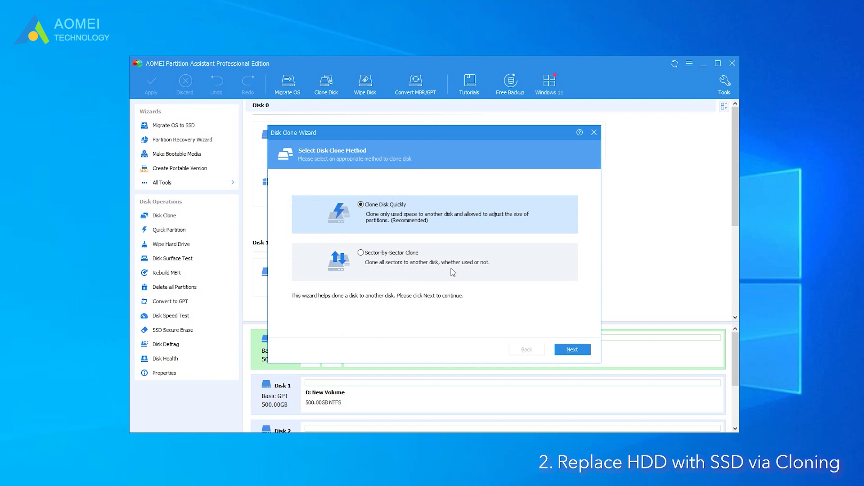
Clone Disk 0 quickly onto the 800GB Disk 2 with SSD optimisation, agreeing to wipe Disk 2.
click(570, 350)
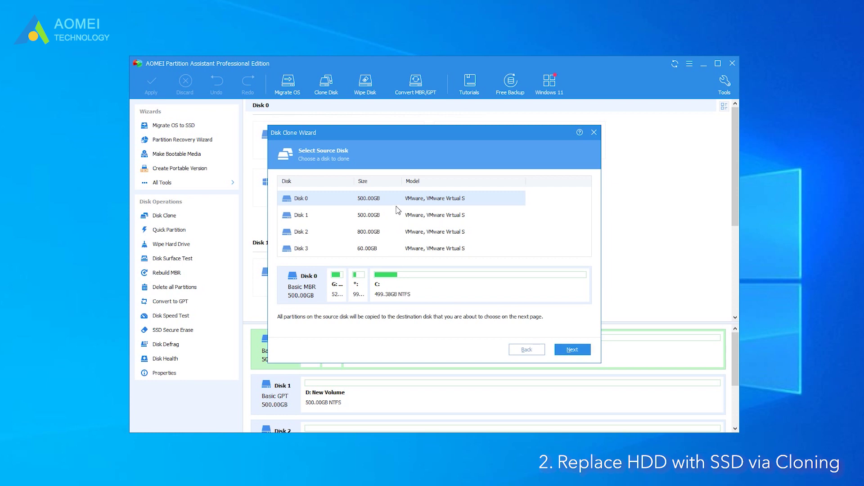
click(576, 351)
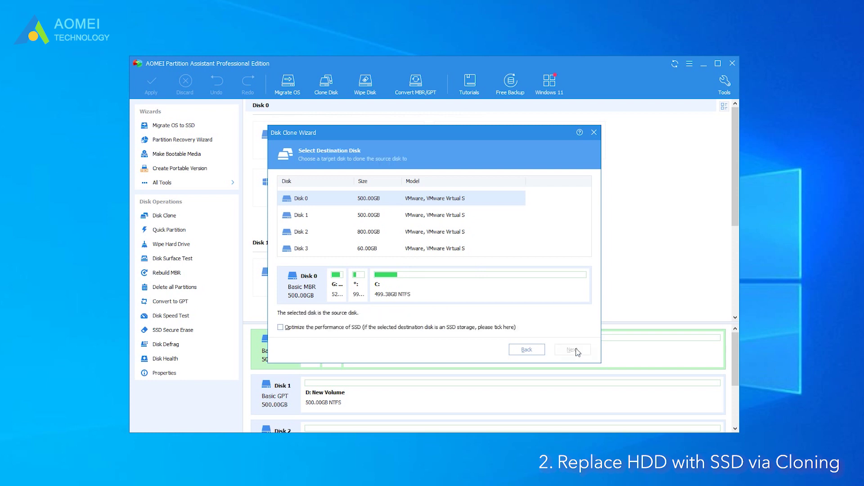
click(387, 234)
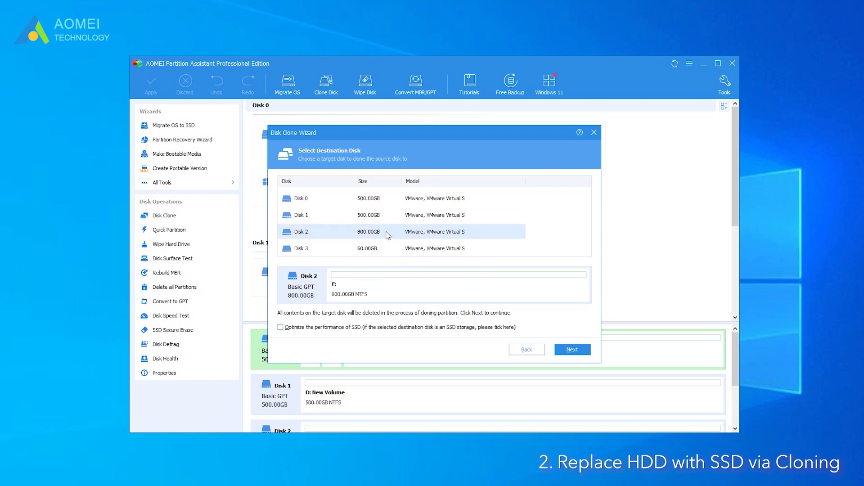
click(289, 328)
click(575, 353)
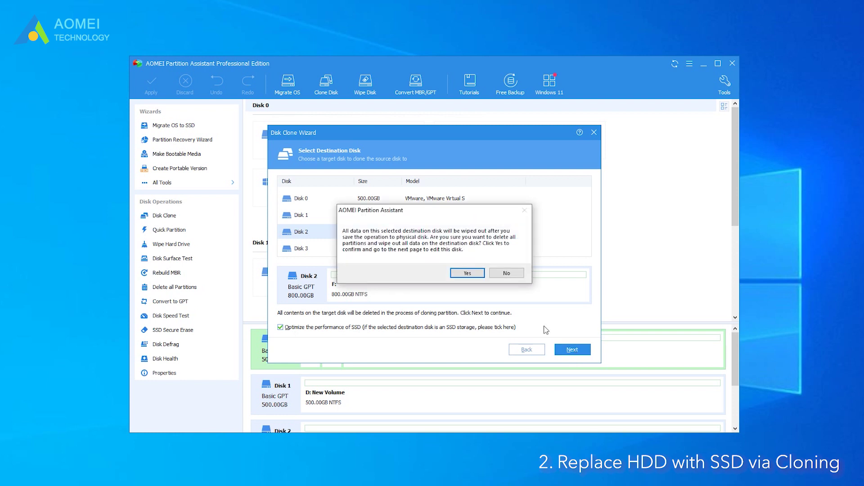
click(469, 274)
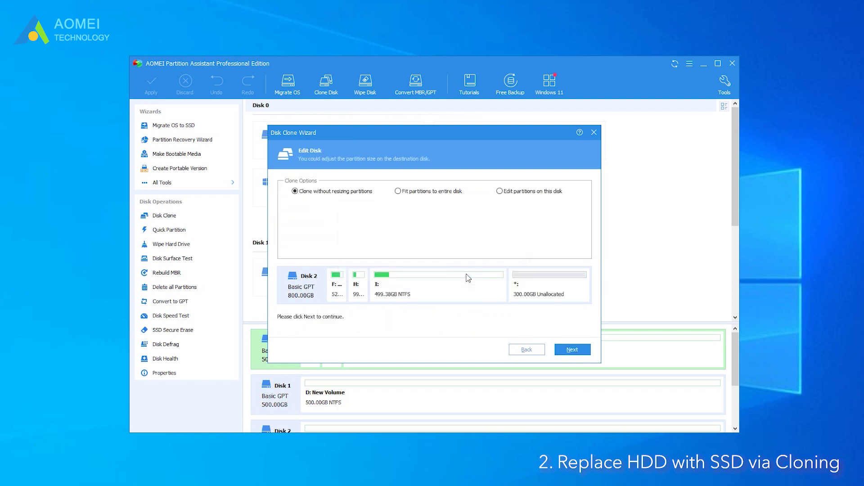
Edit the destination partitions to fill Disk 2 and continue the wizard.
click(511, 193)
drag(580, 224, 571, 230)
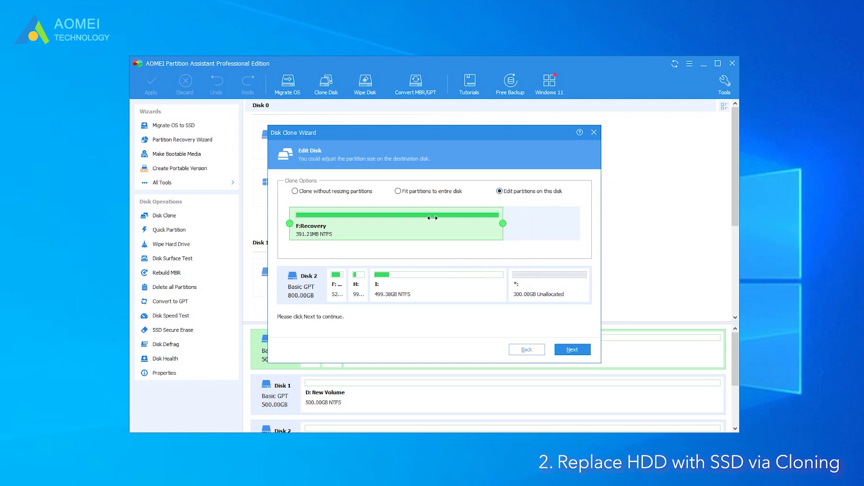
click(572, 352)
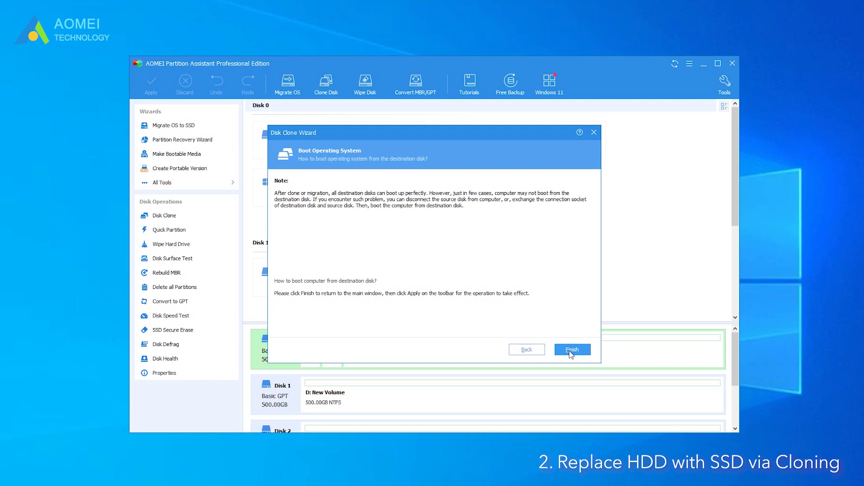
Finish the clone wizard, apply the pending operation and restart into Windows PE mode to run it.
click(570, 352)
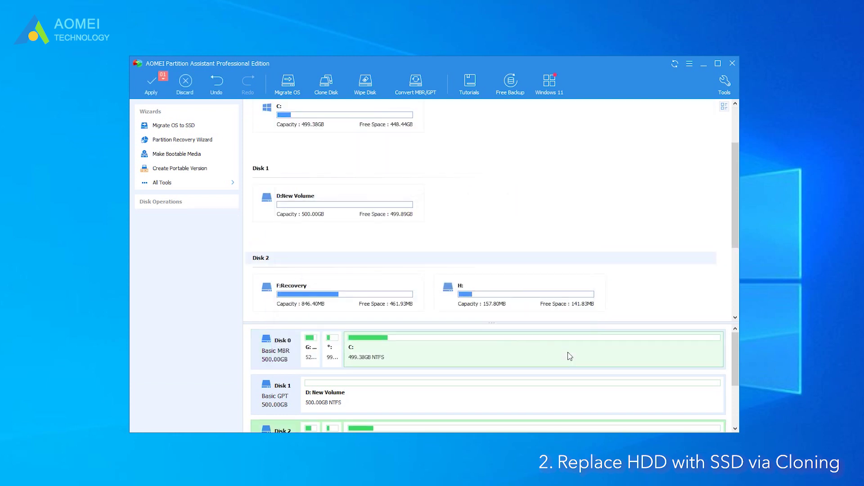
click(152, 82)
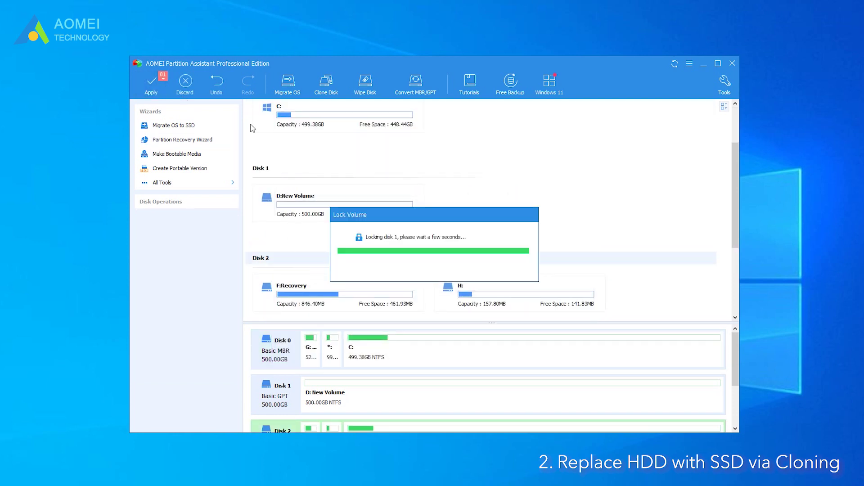
click(572, 350)
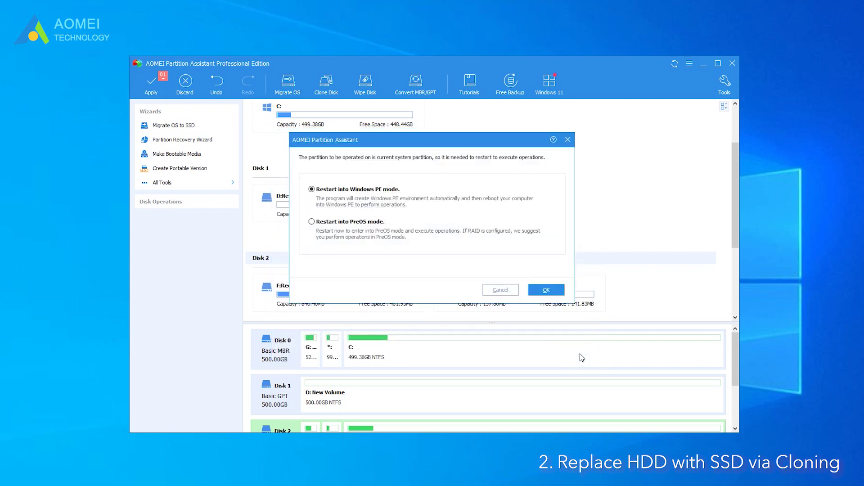
click(544, 290)
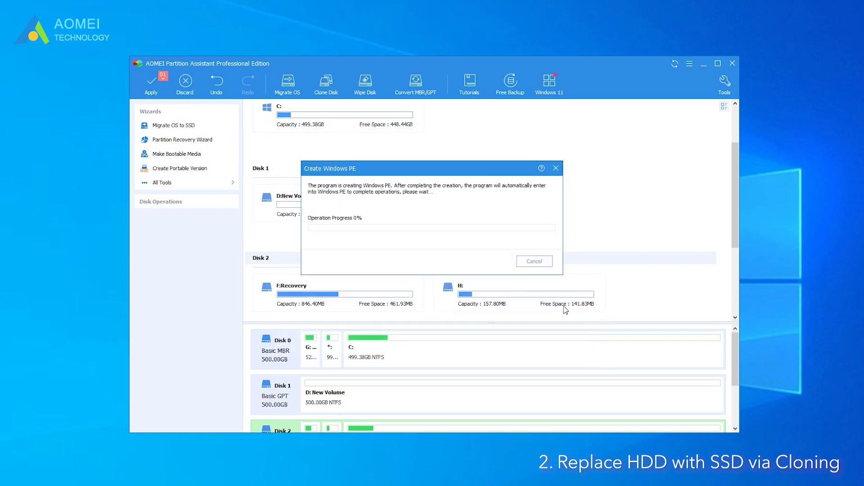